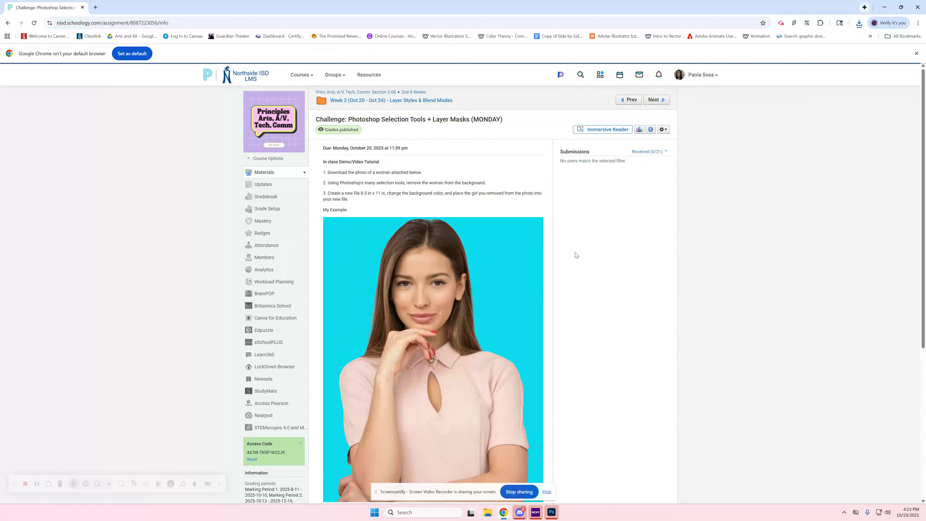
Step: Review the Photoshop selection tools assignment and download the attached photo of the woman on a pink background
left_click_drag(313, 117, 513, 115)
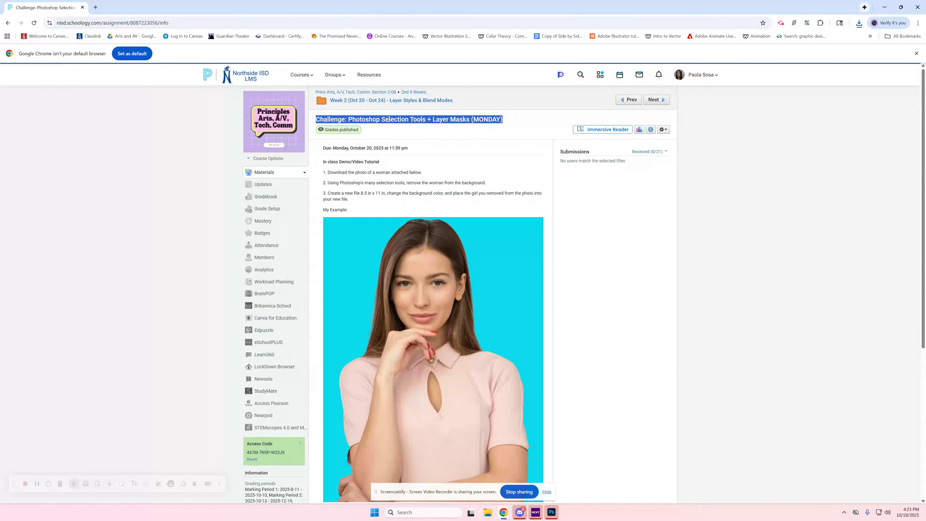
scroll(482, 172, "down", 1)
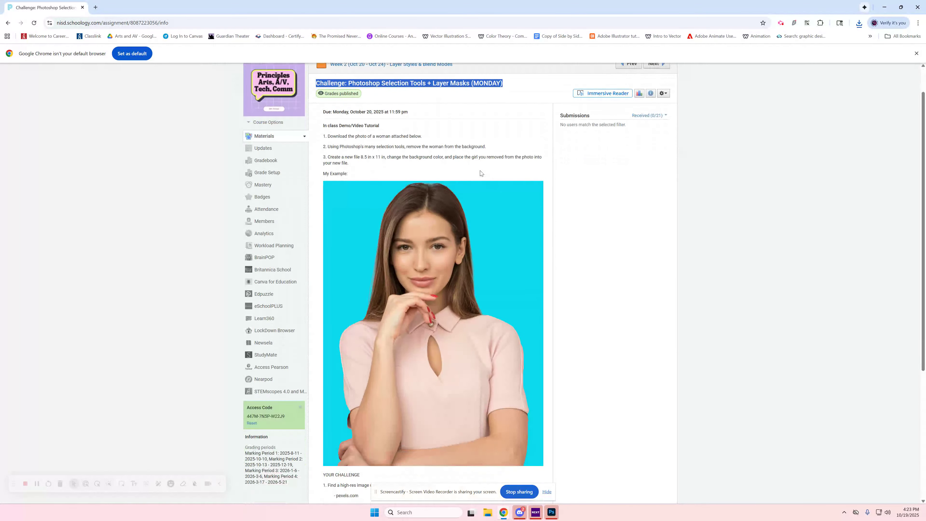
scroll(401, 260, "down", 5)
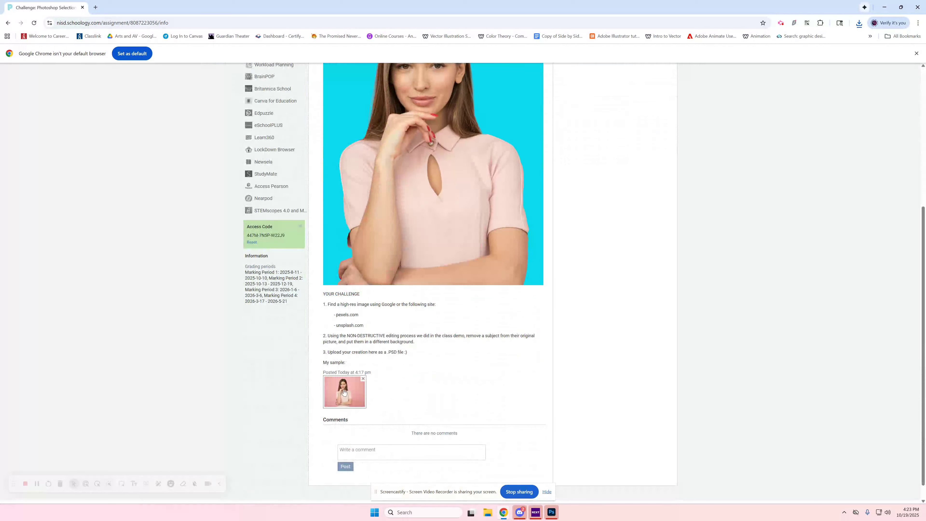
left_click(334, 390)
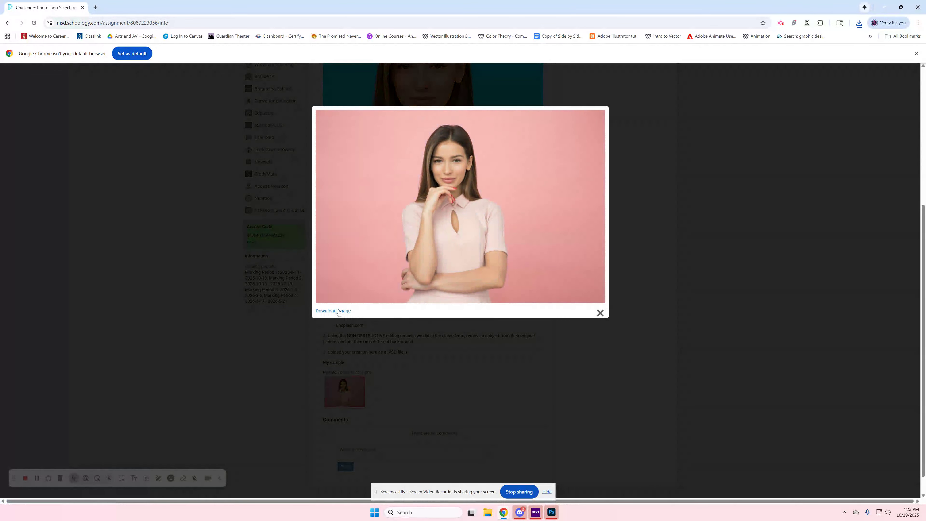
left_click(338, 311)
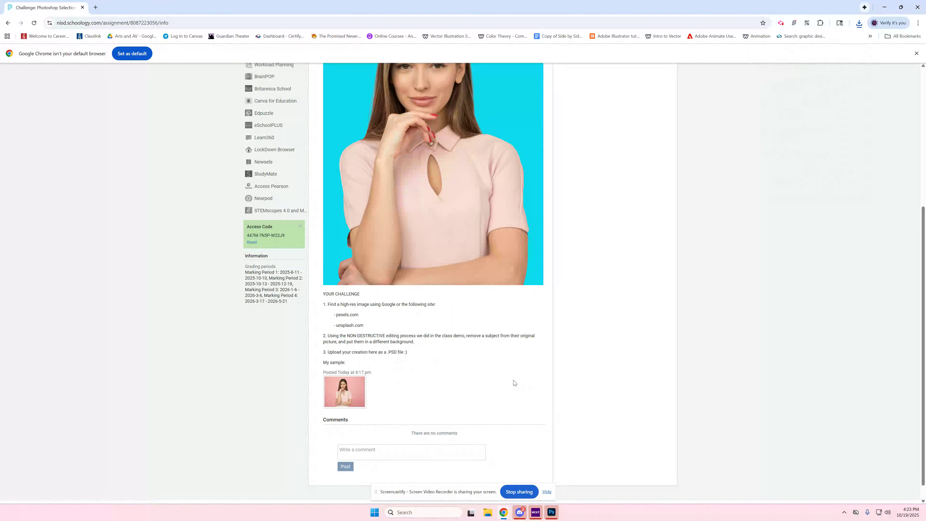
scroll(511, 388, "up", 5)
Step: Switch to Photoshop and open pexels-moose-photos-1036623.jpg from the Downloads folder
left_click(552, 512)
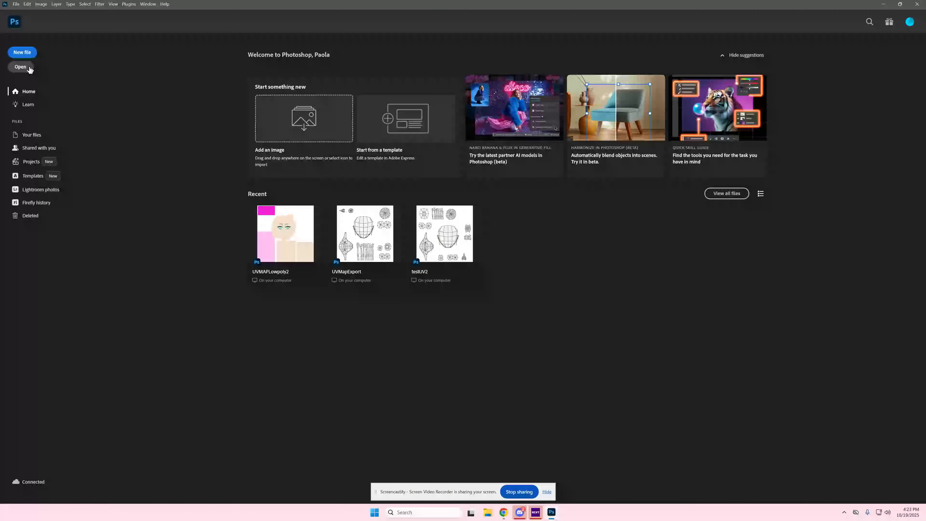
left_click(22, 67)
left_click(33, 106)
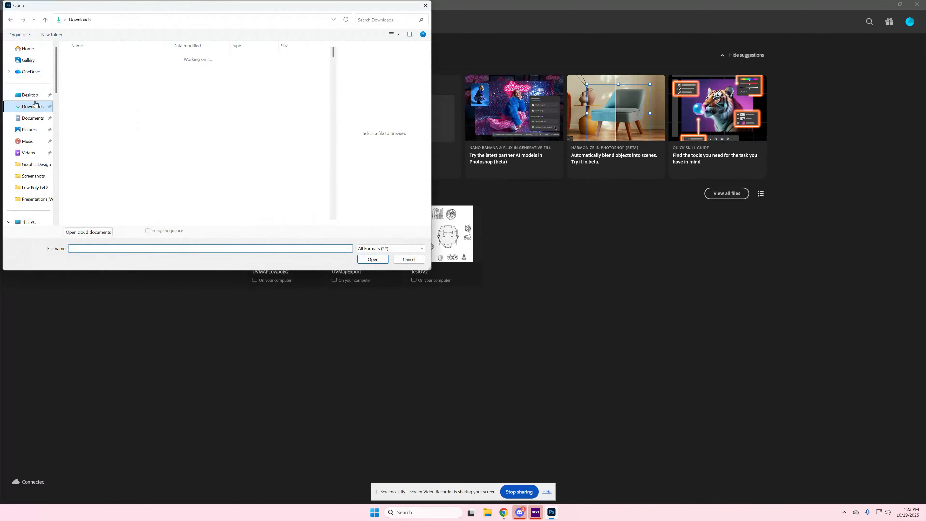
left_click(105, 67)
left_click(371, 260)
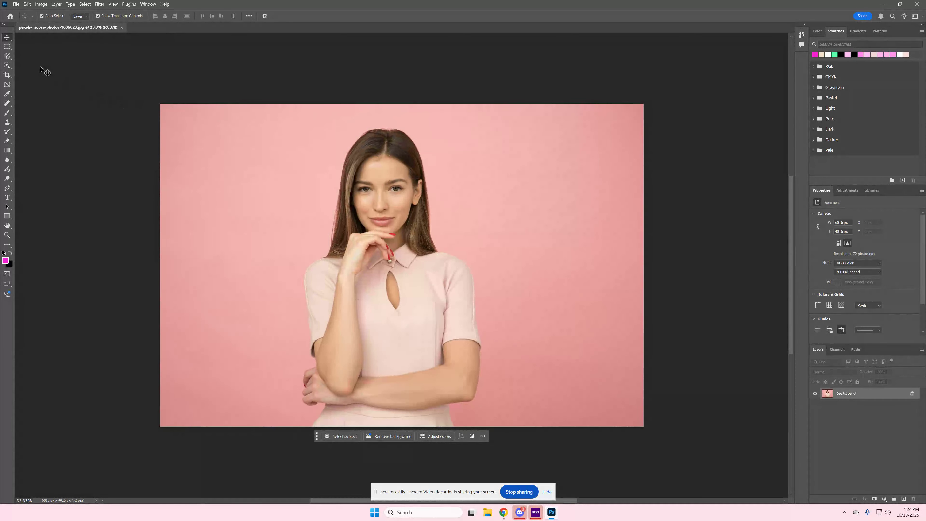
left_click(9, 58)
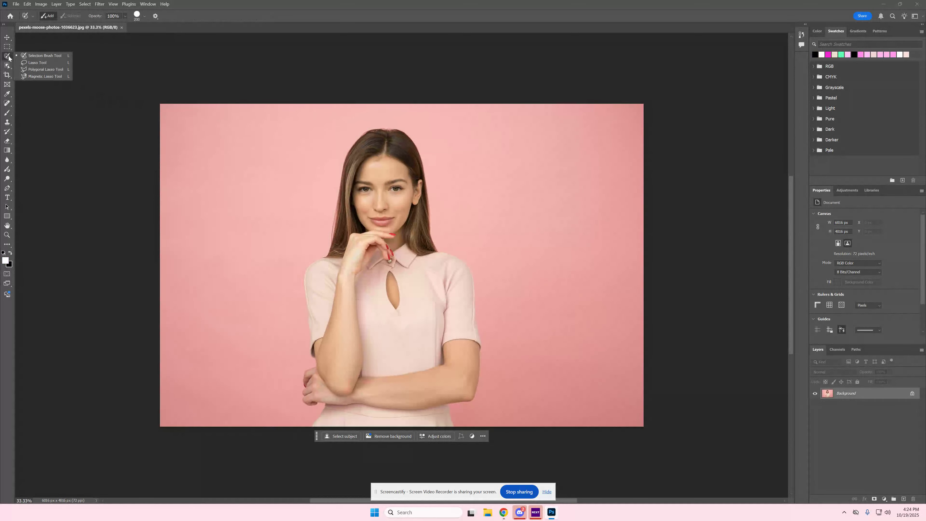
left_click(7, 70)
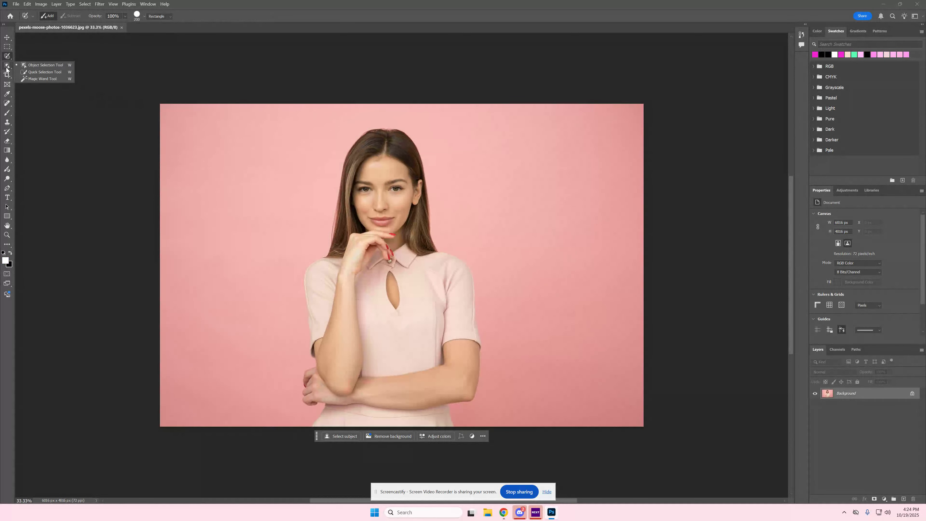
left_click(31, 65)
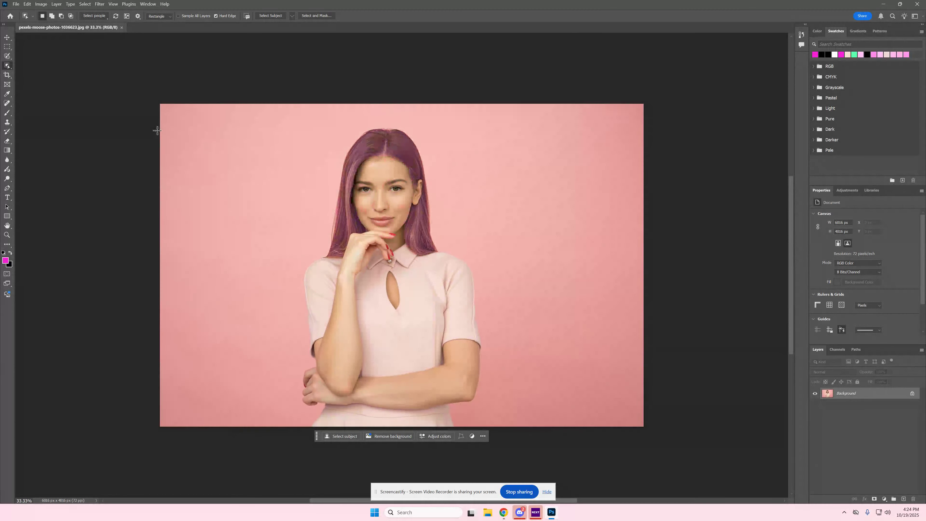
Step: Select the woman's hair, face and the middle of her dress with the Quick Selection tool, using an enlarged brush
right_click(7, 66)
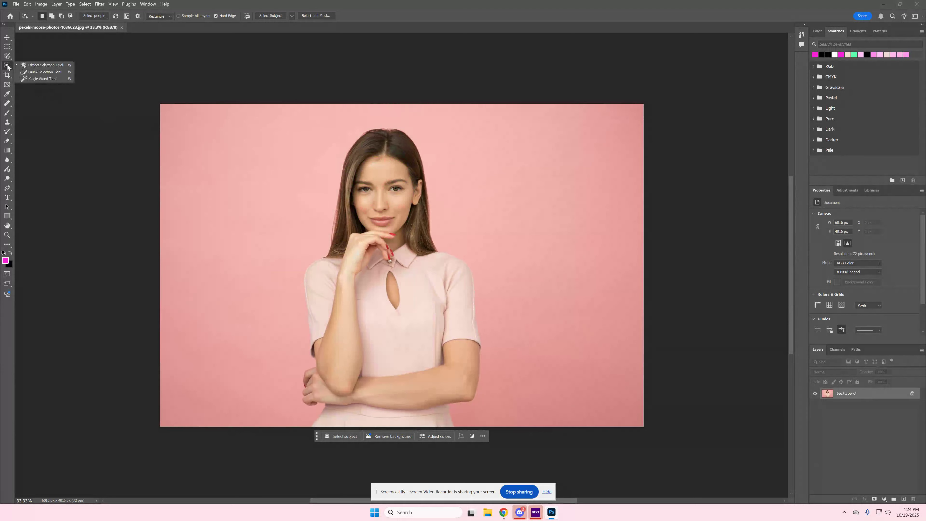
left_click(42, 72)
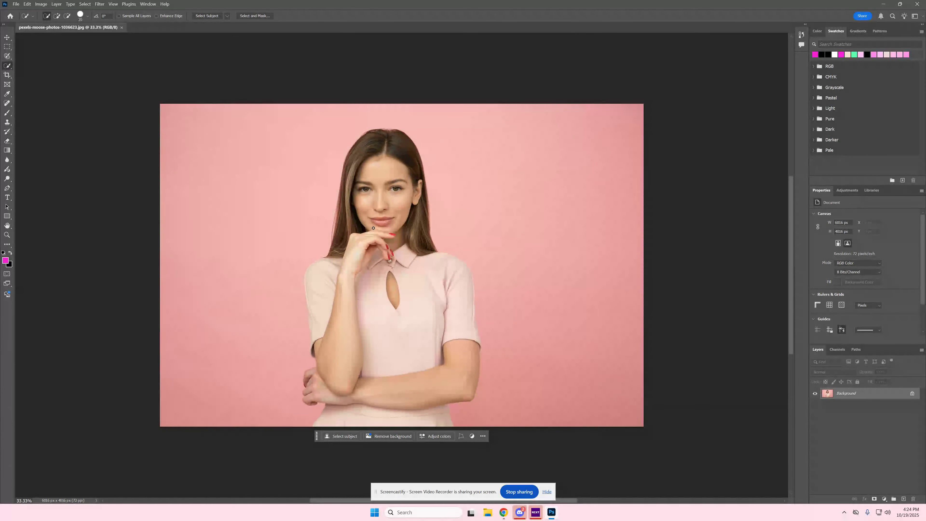
key("bracketright")
key("bracketright")
key("bracketright")
key("bracketright")
key("bracketright")
key("bracketright")
key("bracketright")
key("bracketright")
key("bracketright")
key("bracketright")
key("bracketright")
key("bracketright")
key("bracketright")
key("bracketright")
key("bracketright")
key("bracketleft")
key("bracketleft")
key("bracketleft")
key("bracketleft")
left_click_drag(381, 217, 381, 150)
left_click_drag(352, 197, 356, 216)
left_click(414, 219)
mouse_move(410, 197)
left_mouse_down()
mouse_move(411, 248)
mouse_move(405, 238)
mouse_move(352, 245)
mouse_move(415, 329)
left_mouse_up()
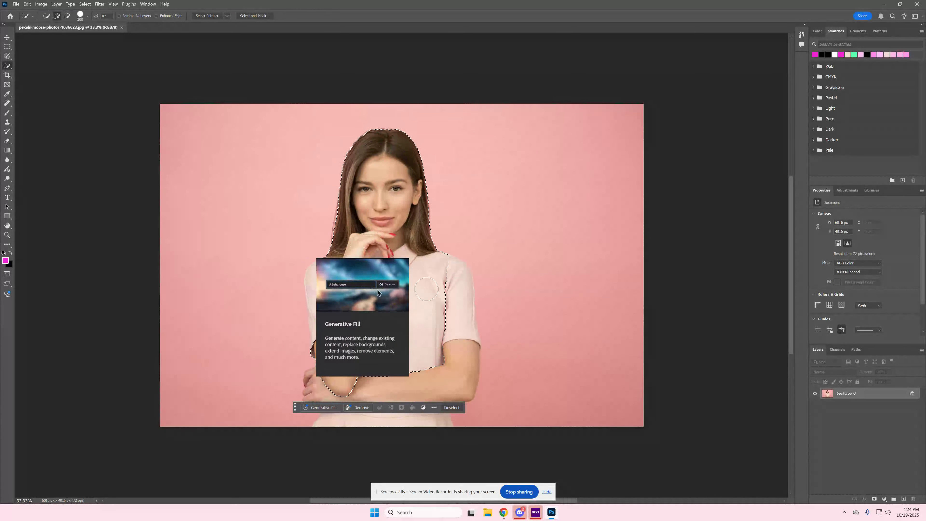
Step: Extend the selection over both sleeves, the arms and the lower dress, and reduce the brush size for fine edges
left_click_drag(456, 284, 460, 318)
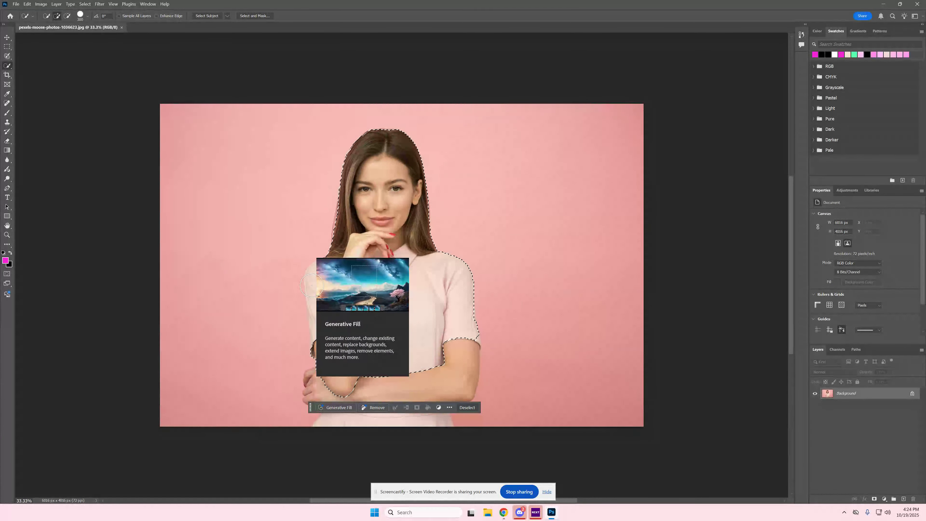
mouse_move(332, 278)
left_mouse_down()
mouse_move(339, 374)
mouse_move(332, 390)
mouse_move(325, 382)
mouse_move(370, 395)
mouse_move(426, 386)
left_mouse_up()
key("bracketleft")
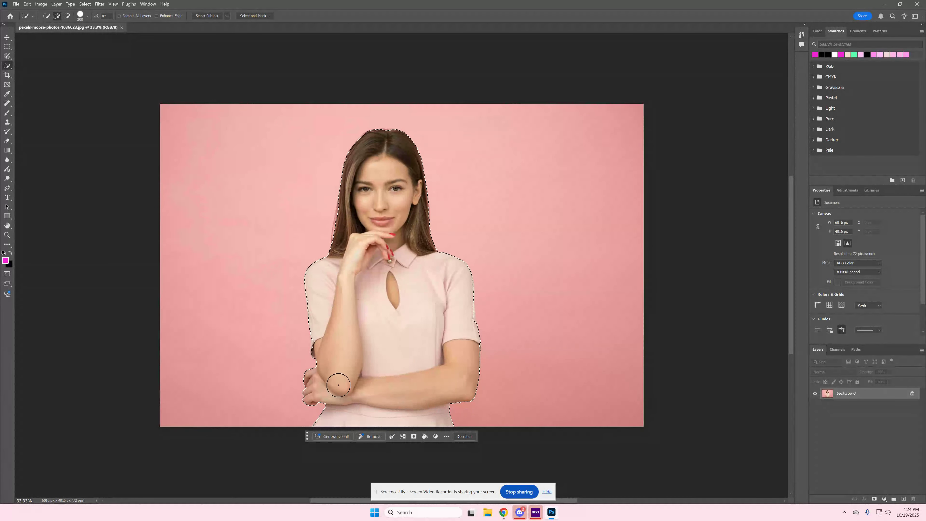
key("bracketleft")
key("bracketleft")
key("bracketleft")
key("bracketleft")
key("bracketleft")
key("bracketleft")
key("bracketleft")
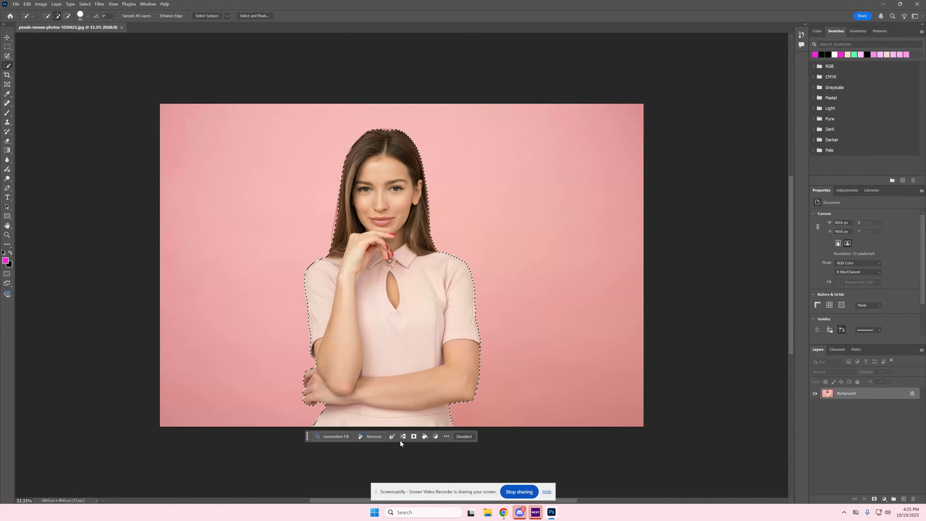
Step: Try out a layer mask made from the woman's selection and undo it
left_click(415, 438)
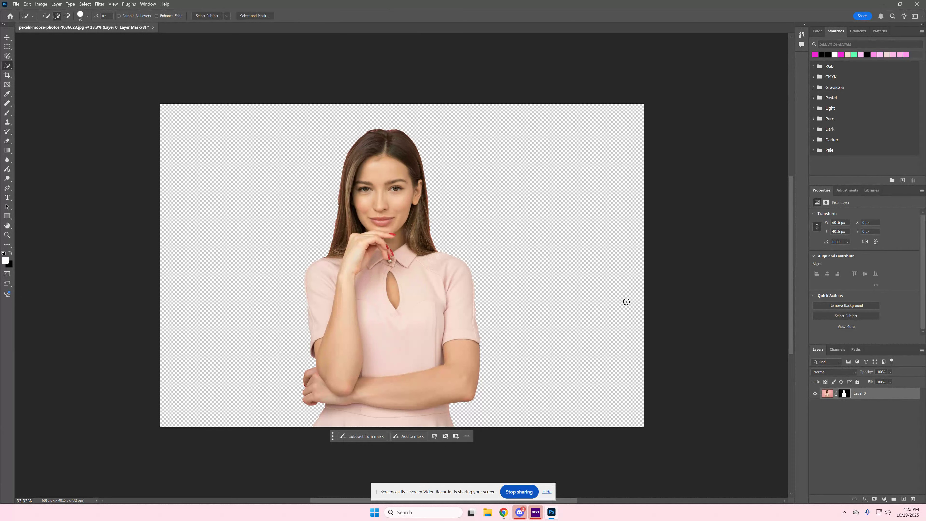
key("ctrl+z")
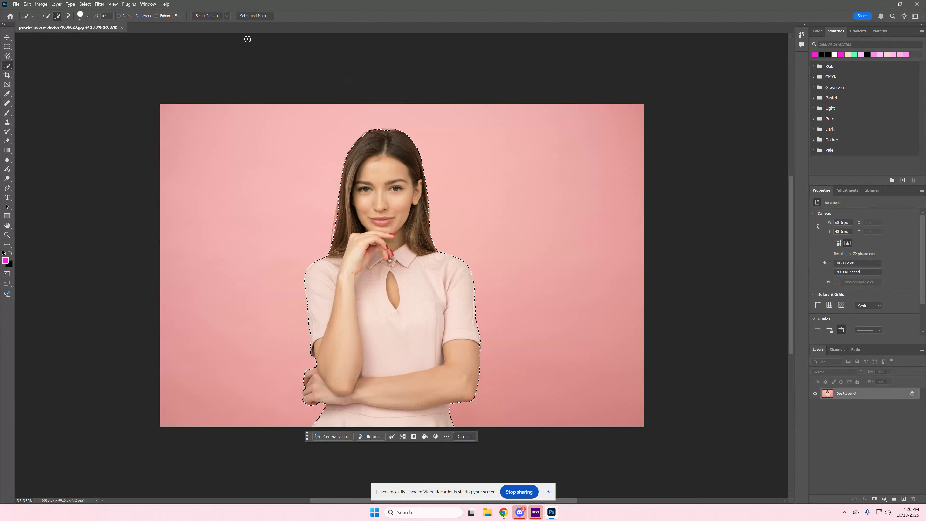
Step: Open the woman's selection in Select and Mask and set the view mode to On Layers
left_click(255, 17)
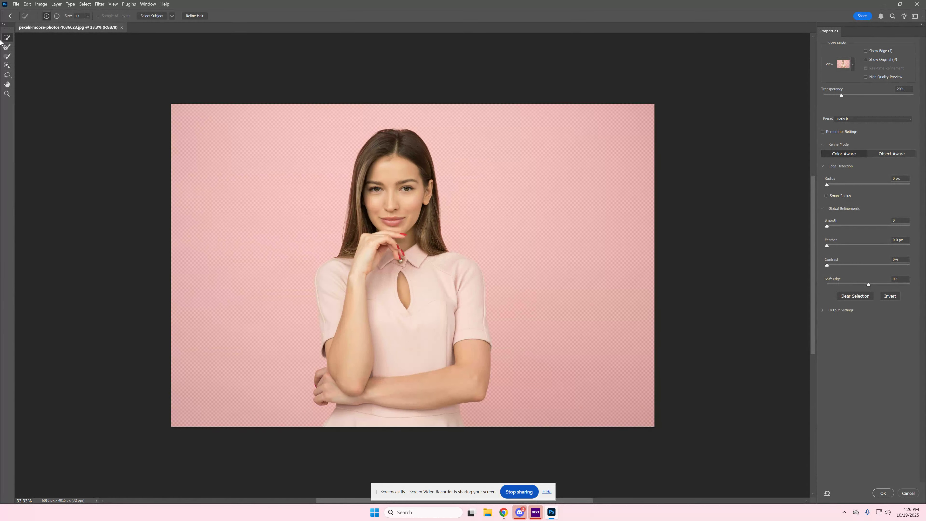
left_click(844, 64)
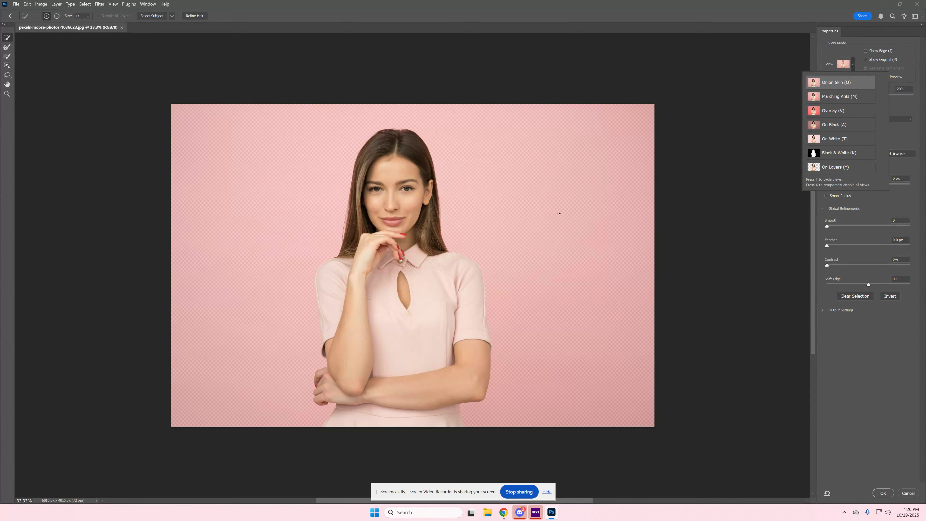
left_click(850, 169)
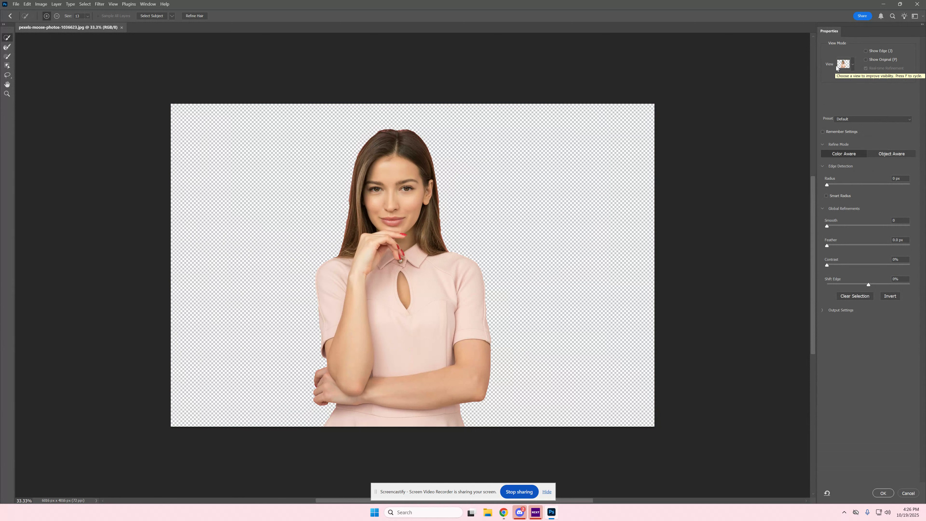
Step: Preview the cutout in the Onion Skin and On Black views, and return the view mode to On Layers
left_click(853, 62)
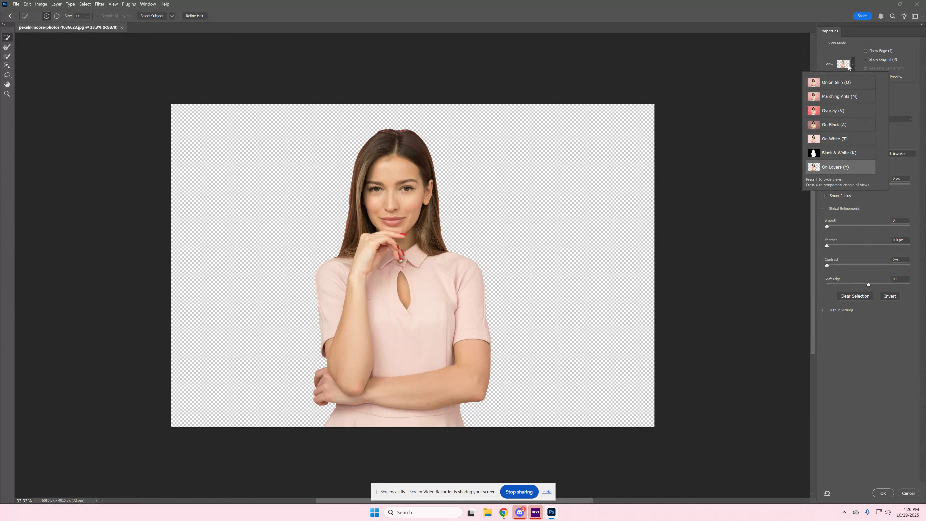
left_click(838, 83)
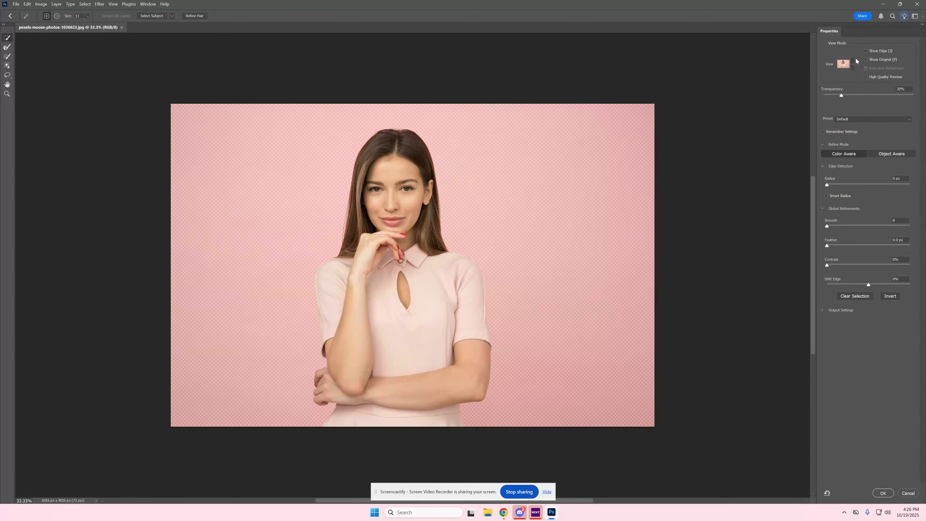
left_click(852, 65)
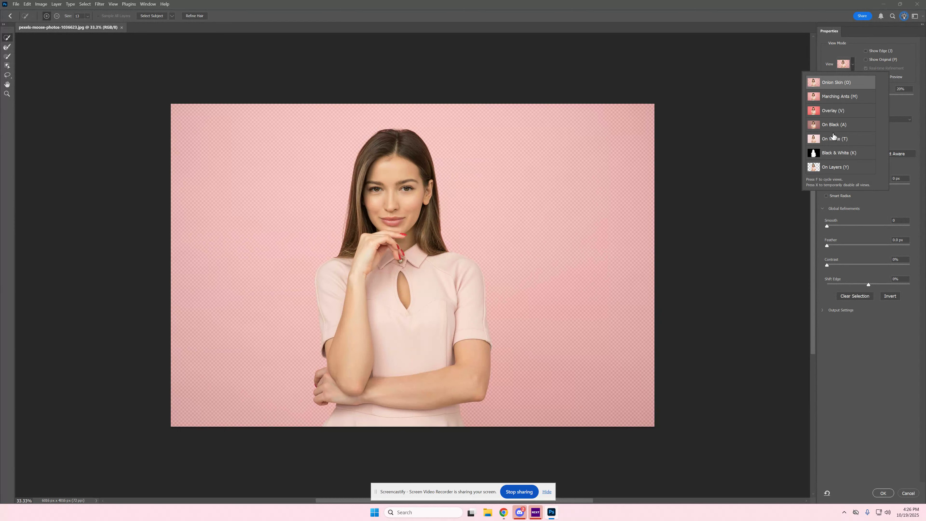
left_click(842, 123)
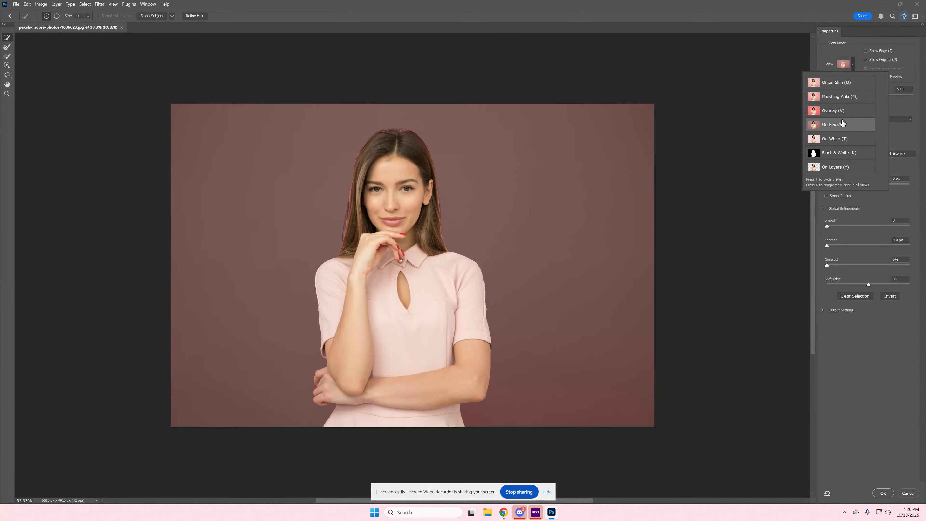
left_click(843, 168)
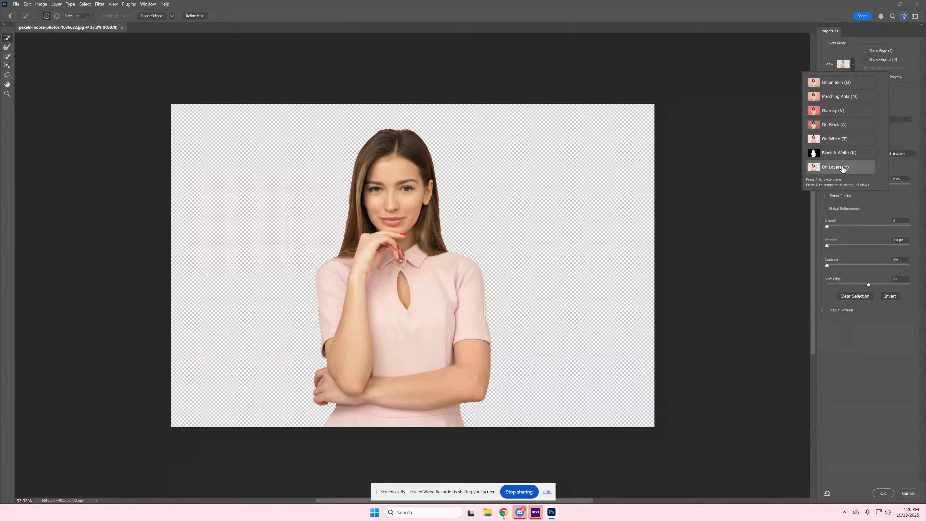
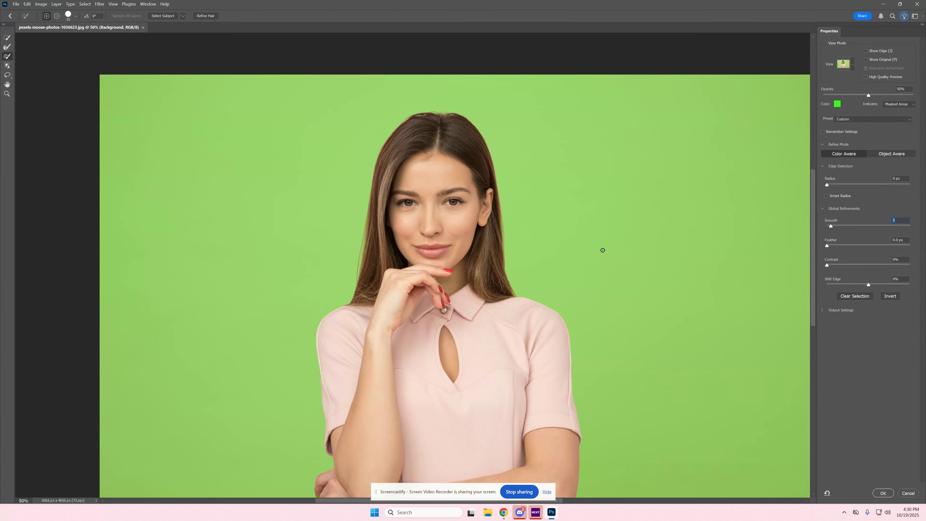
Step: Try out strong feathering on the woman's selection edge, and set the feather to 0.1 px
key("ctrl+minus")
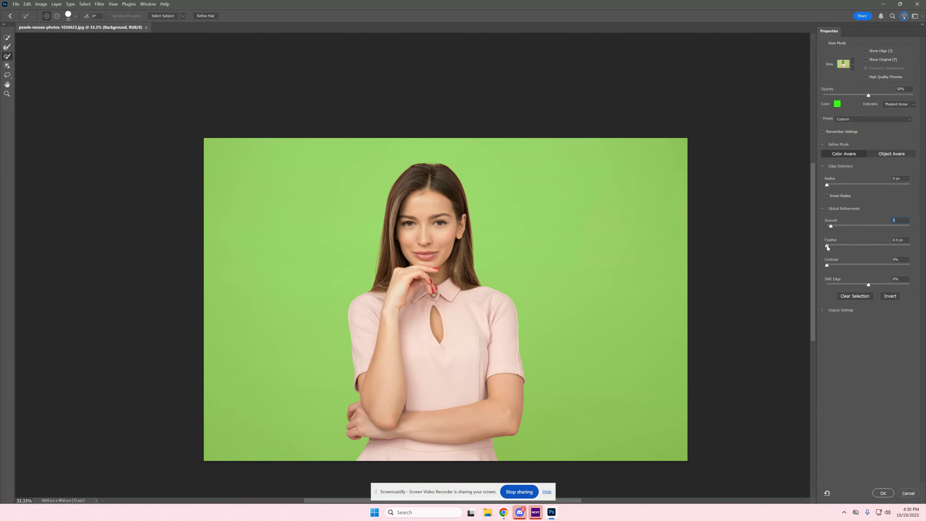
left_click_drag(827, 246, 833, 247)
left_click_drag(921, 248, 923, 248)
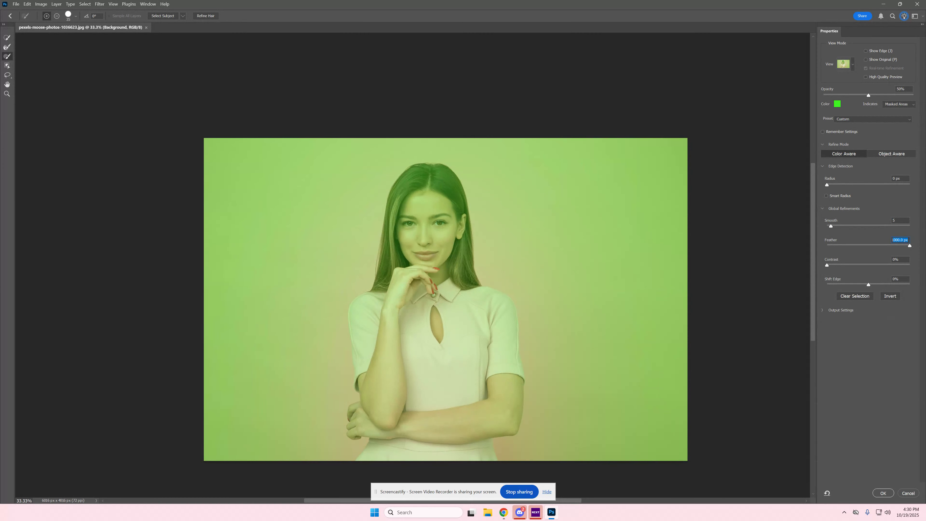
left_click(870, 246)
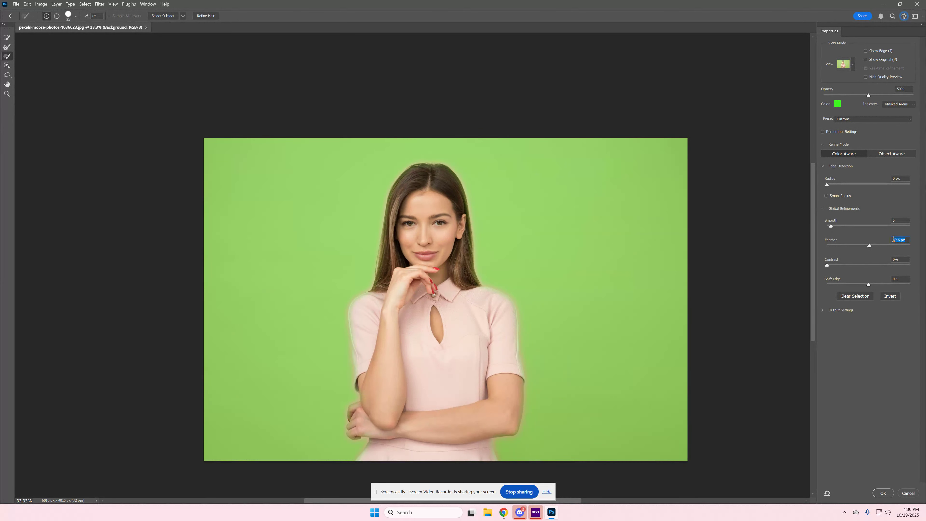
type("0")
key("Return")
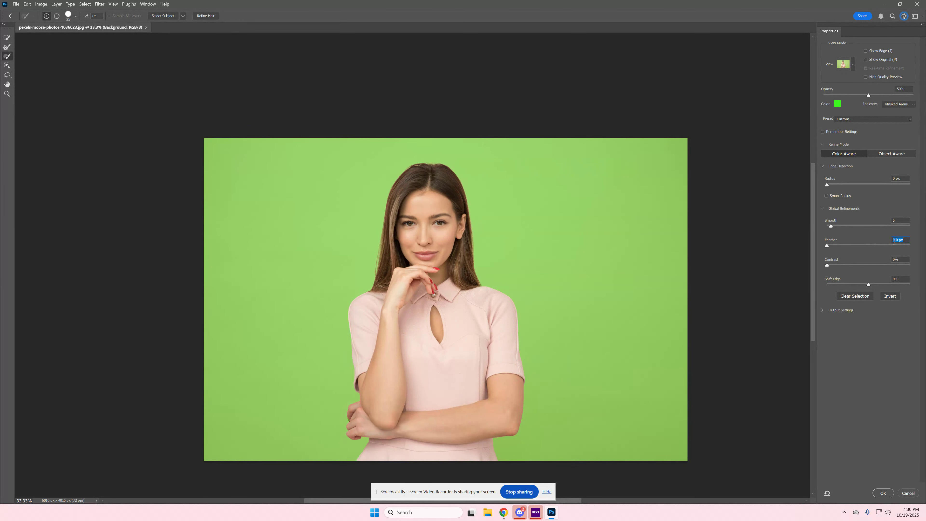
key("BackSpace")
type(".1")
key("Return")
Step: Try out the contrast and shift edge extremes on the selection, and return both to 0%
left_click_drag(827, 264, 916, 266)
left_click_drag(910, 266, 825, 269)
key("Tab")
left_click_drag(910, 288, 820, 292)
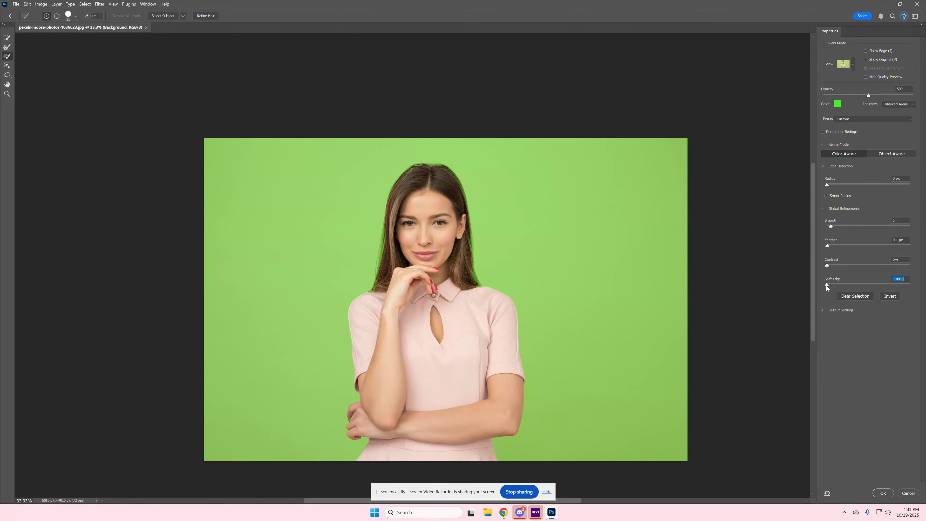
left_click_drag(827, 285, 869, 287)
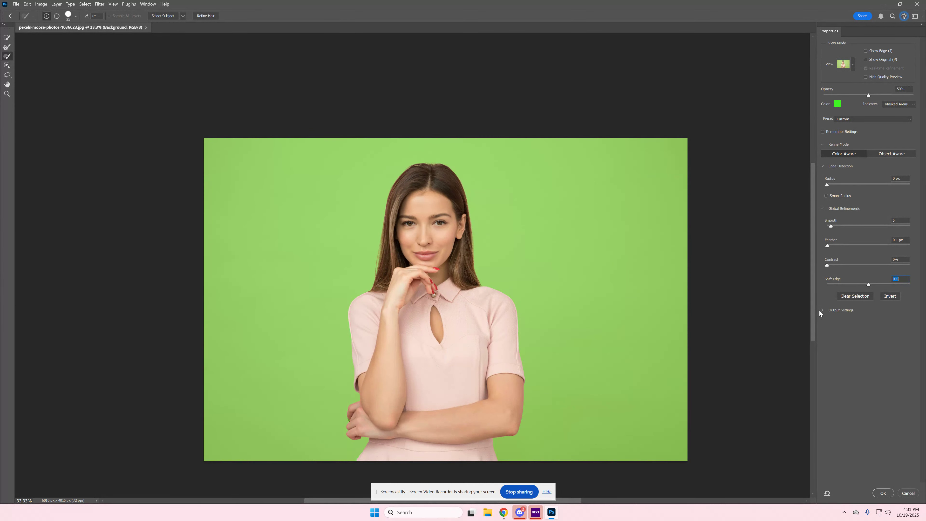
Step: Accept the refined selection and add it as a layer mask to the woman's photo
left_click(883, 493)
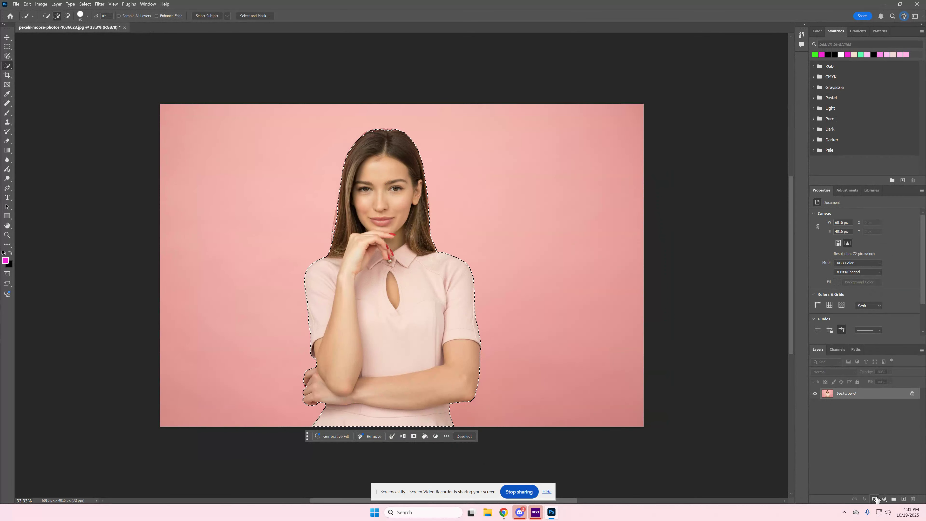
left_click(875, 499)
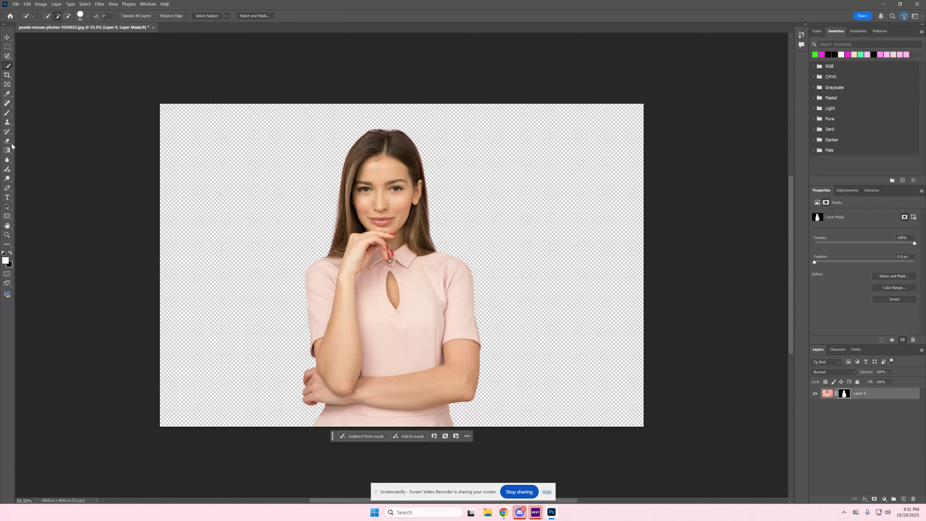
Step: Draw a mint-green rectangle of about 6075 x 4090 px over the whole canvas and place it beneath the masked woman layer
left_click(4, 218)
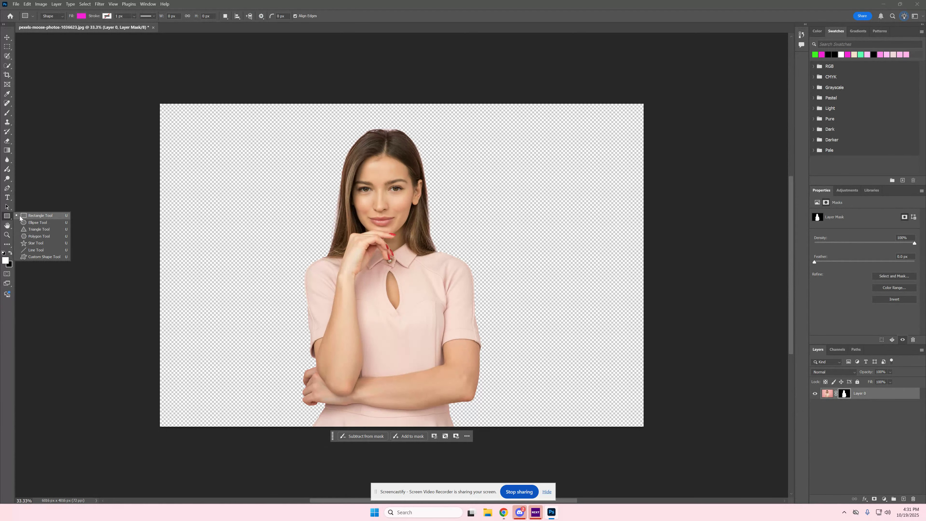
left_click(38, 216)
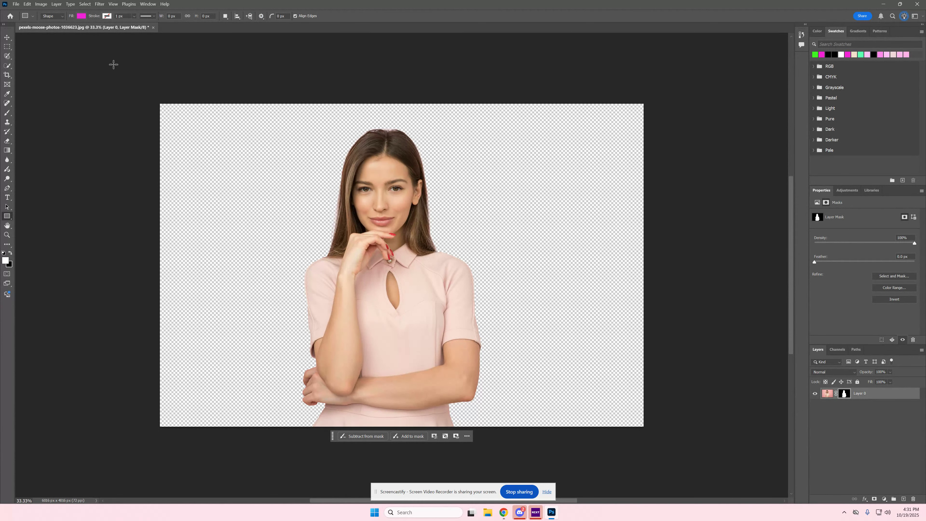
left_click(81, 16)
left_click(81, 55)
left_click(282, 2)
left_click_drag(158, 101, 645, 430)
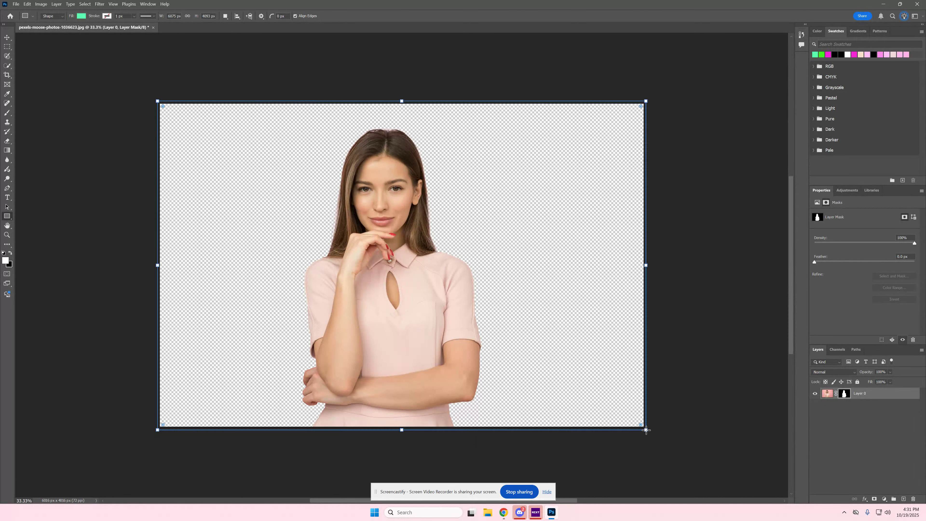
left_click_drag(864, 394, 863, 410)
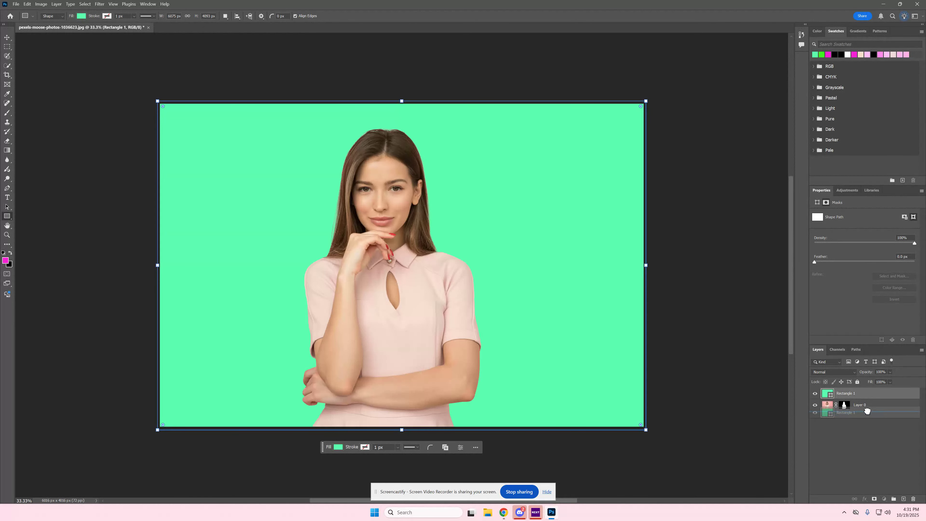
Step: Deselect the green rectangle and select the layer mask on the woman's layer
left_click(7, 37)
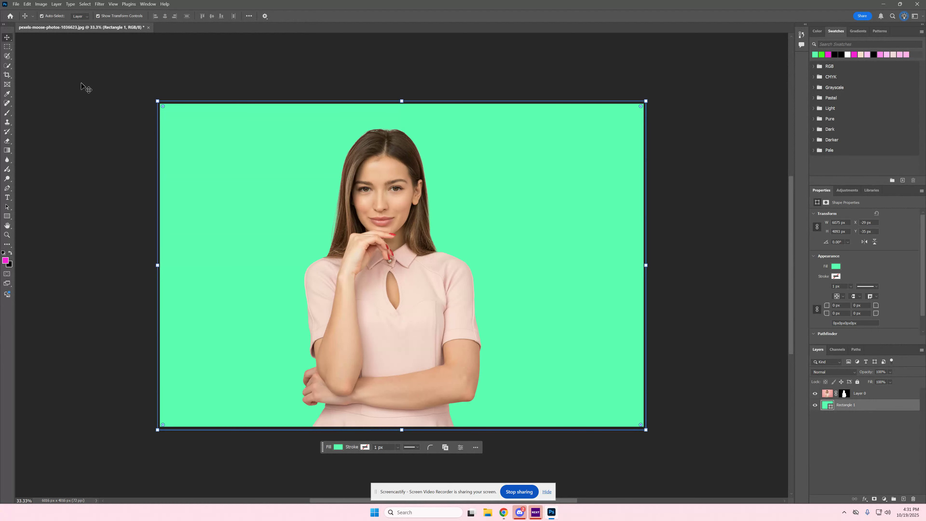
left_click(83, 87)
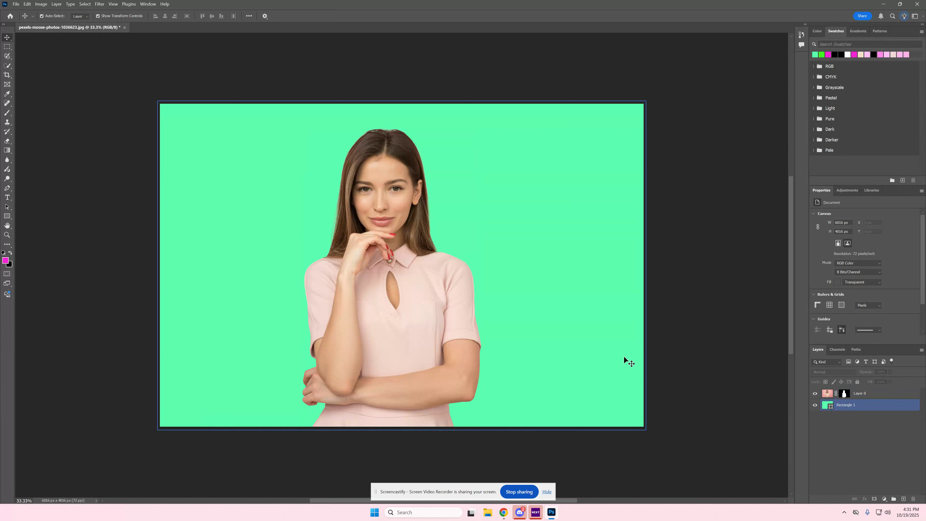
left_click(839, 399)
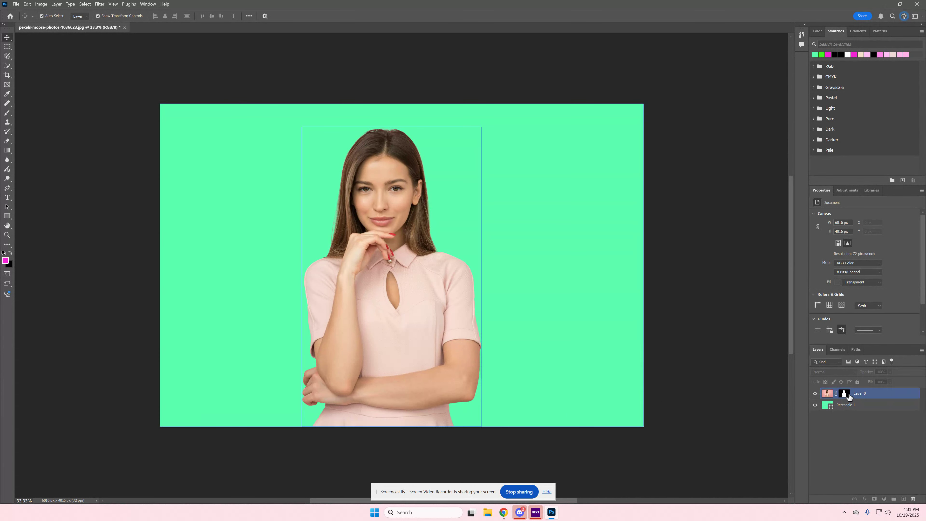
left_click(844, 394)
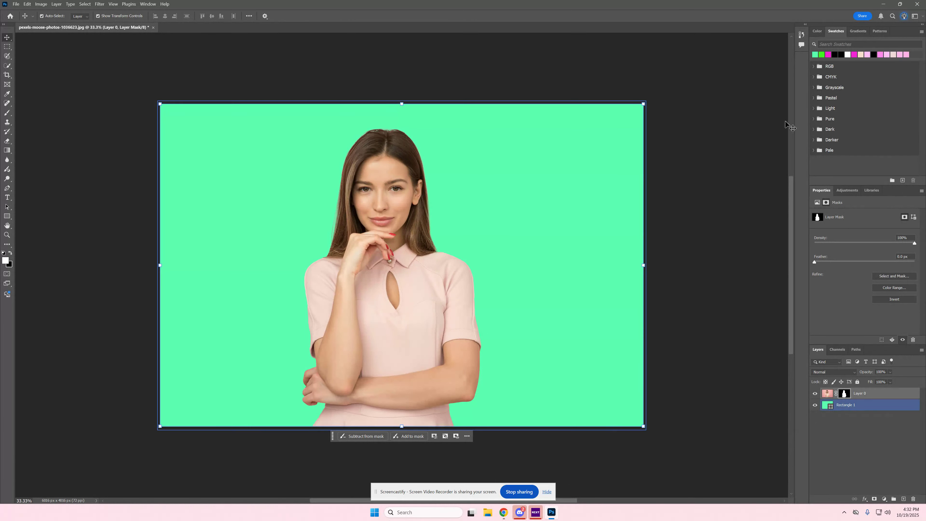
Step: Switch to the Schoology assignment page in Chrome and review the challenge instructions below the example image
left_click(881, 4)
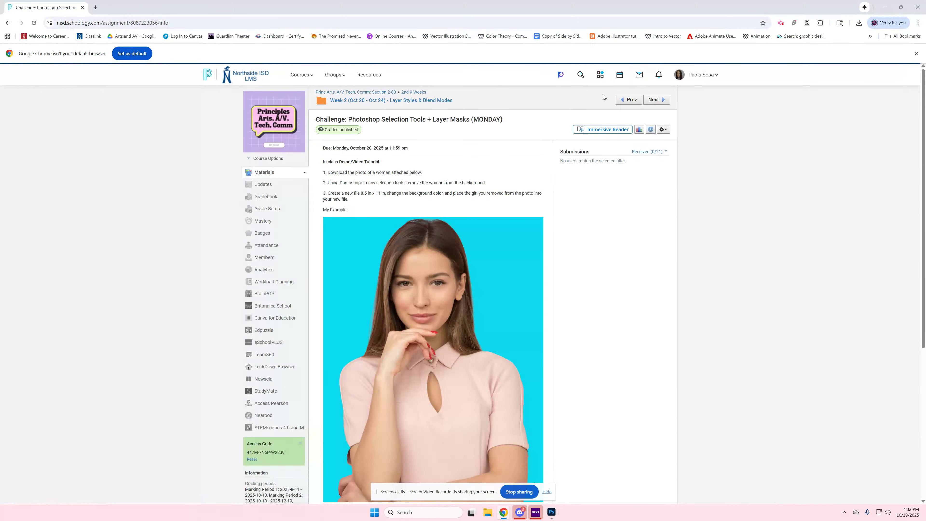
scroll(328, 189, "down", 3)
scroll(328, 190, "down", 3)
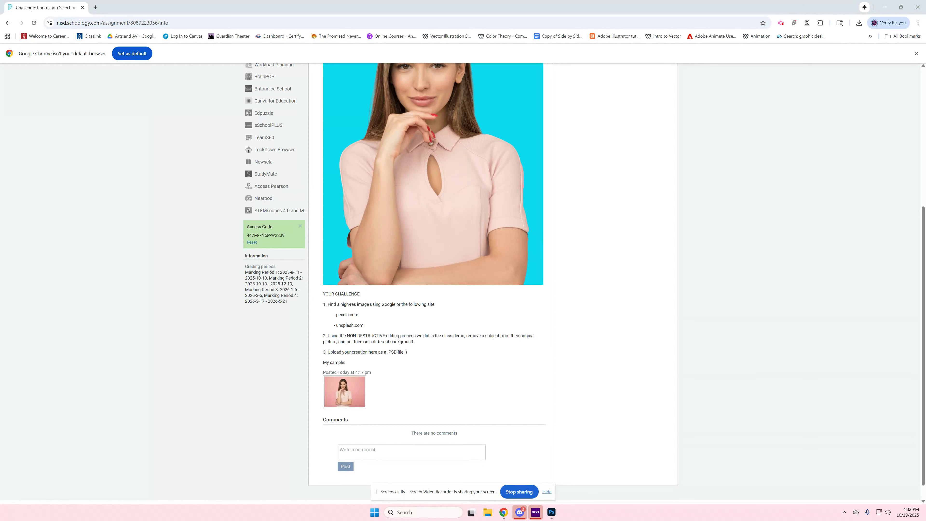
Step: Switch to File Explorer and open the pug photo and the dark hallway photo in separate Photos windows
left_click(488, 513)
left_click_drag(454, 145, 925, 185)
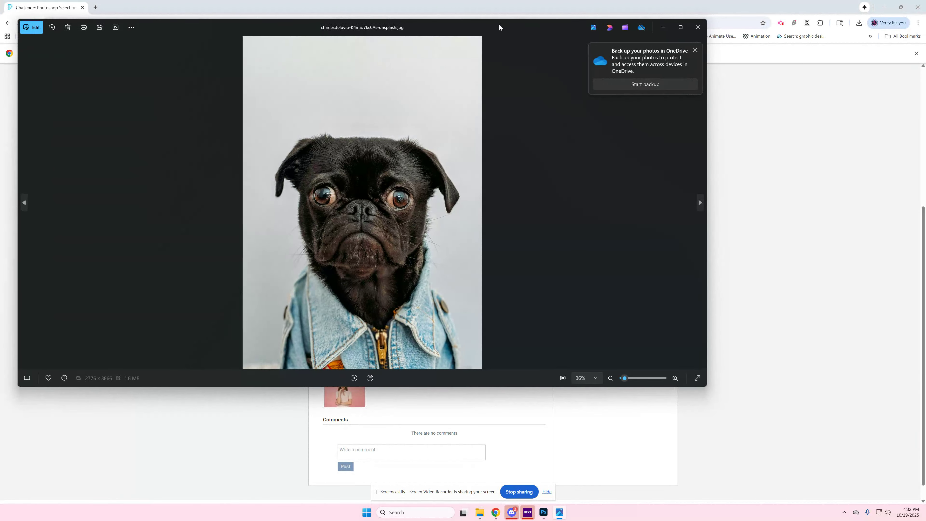
left_click_drag(500, 27, 503, 39)
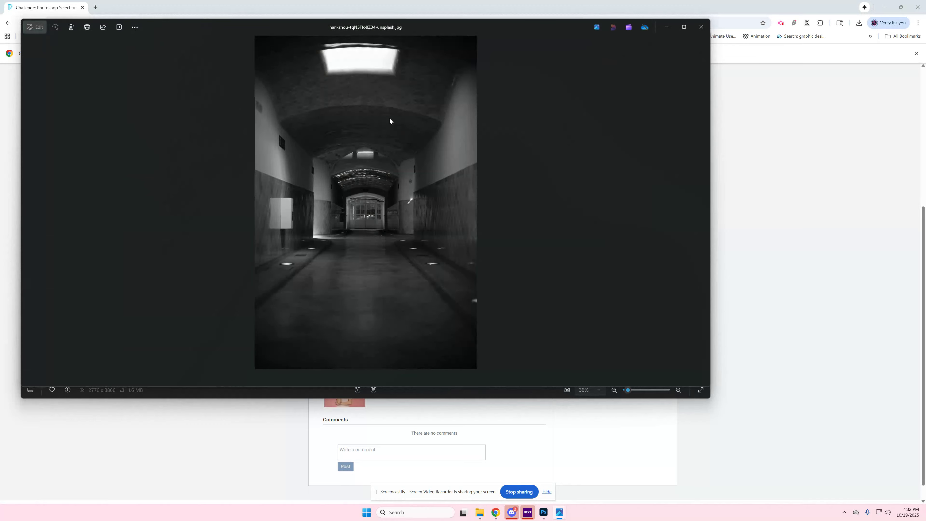
left_click_drag(414, 37, 609, 65)
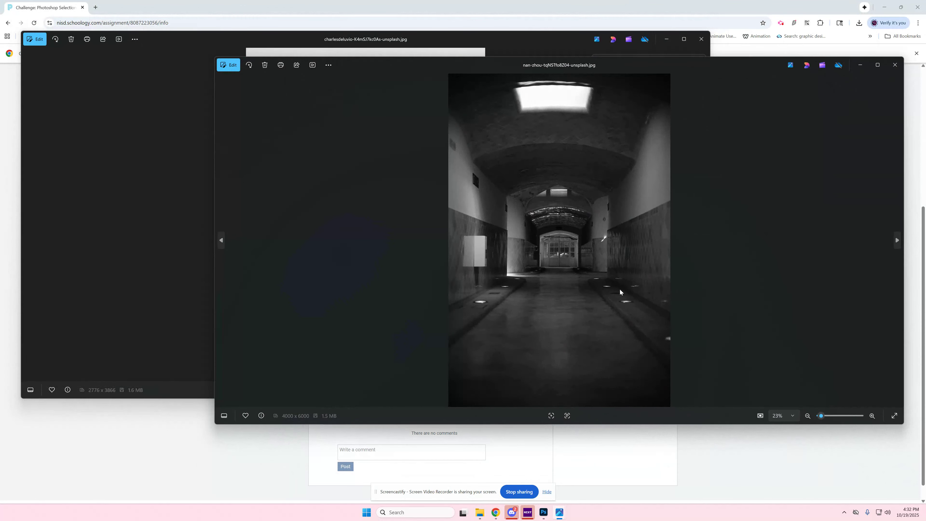
Step: Narrow the photo windows and arrange the pug and the hallway side by side for comparison
left_click(472, 40)
left_click_drag(472, 38, 372, 46)
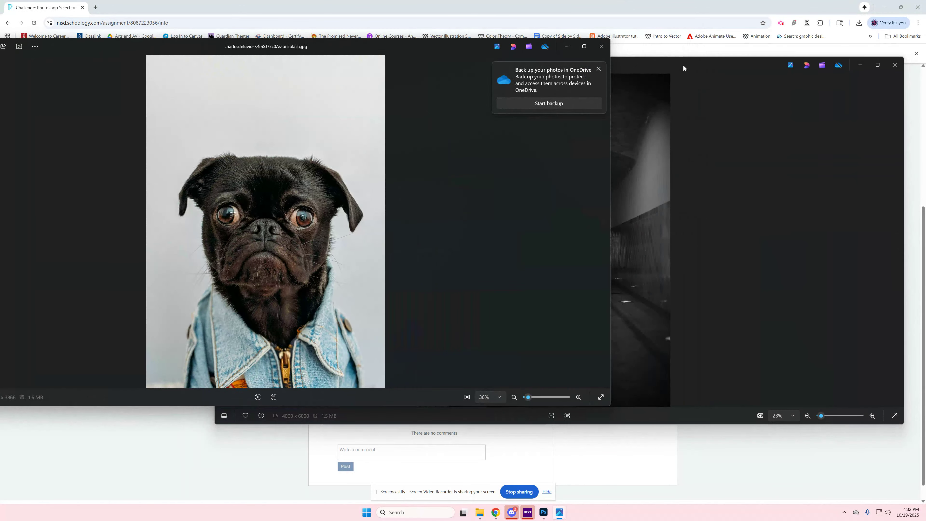
left_click(671, 59)
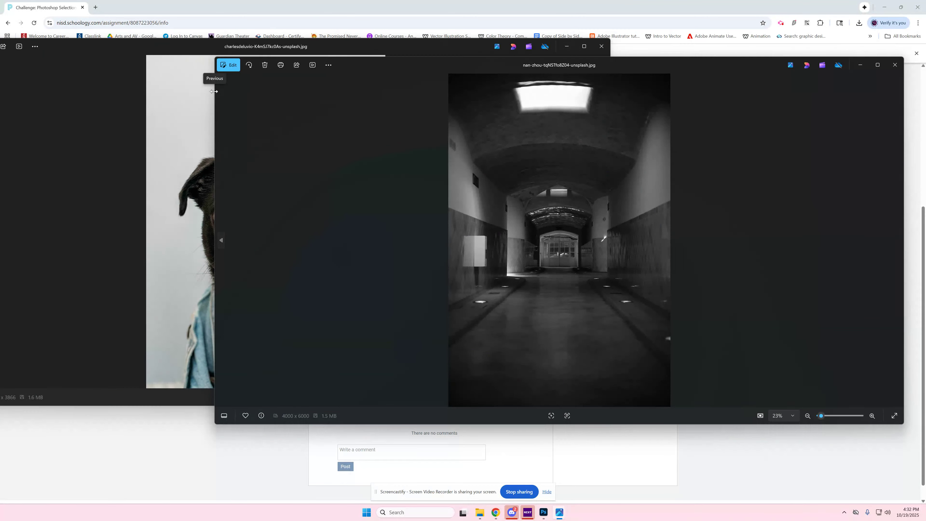
left_click_drag(215, 93, 310, 138)
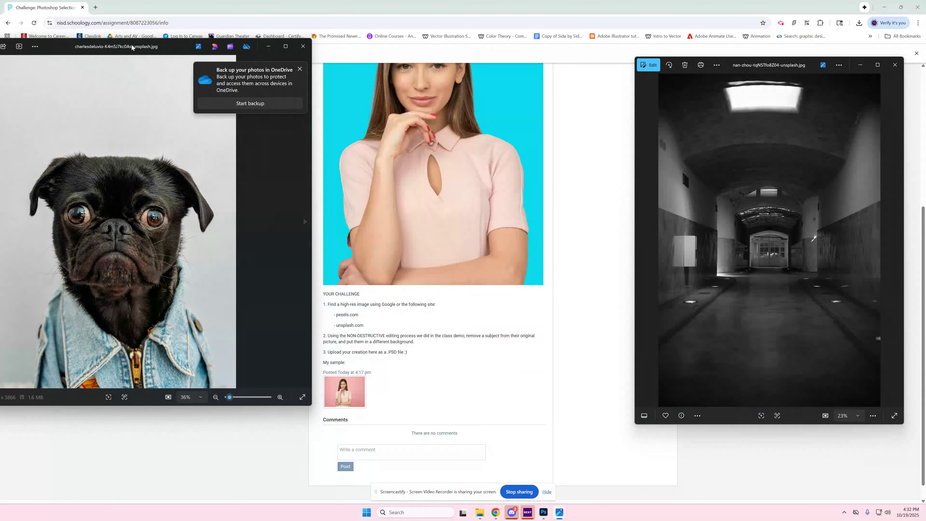
left_click_drag(167, 50, 446, 77)
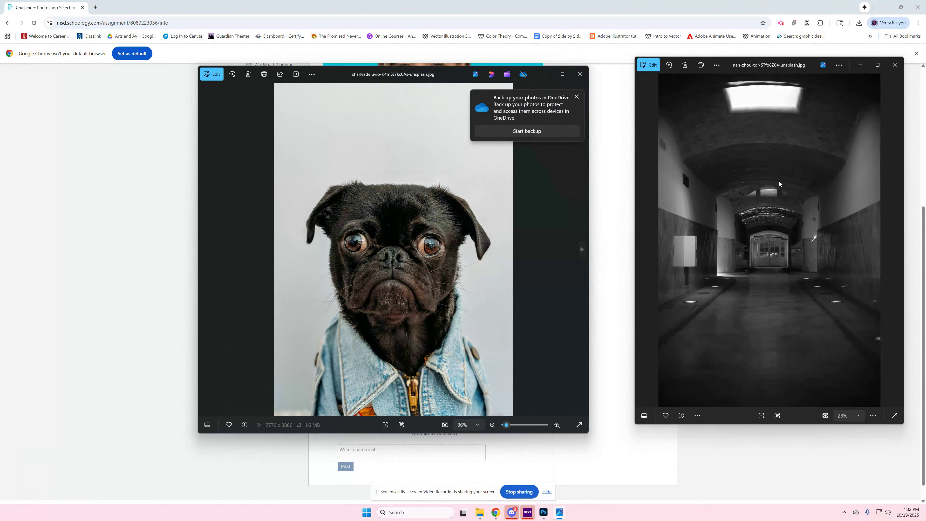
left_click_drag(776, 64, 730, 73)
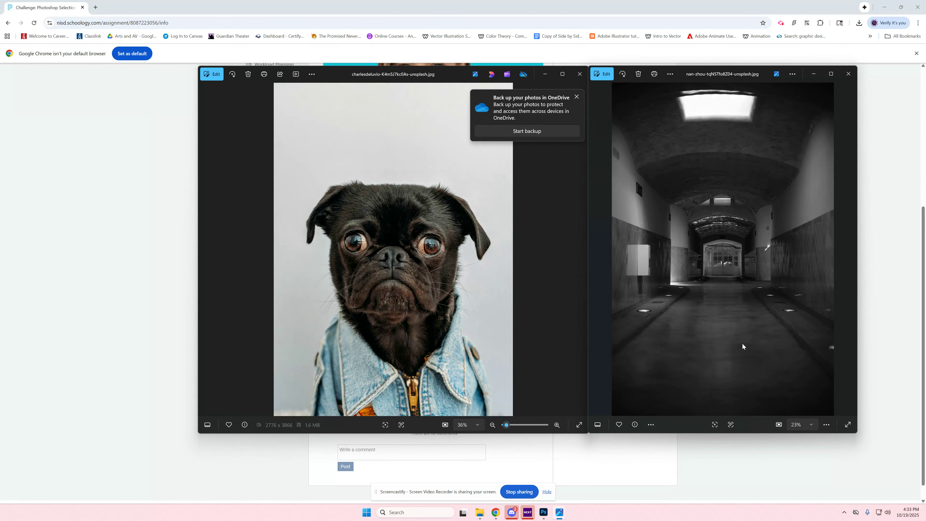
Step: Return to the Schoology assignment page in Chrome and review the class demo instructions
left_click(651, 452)
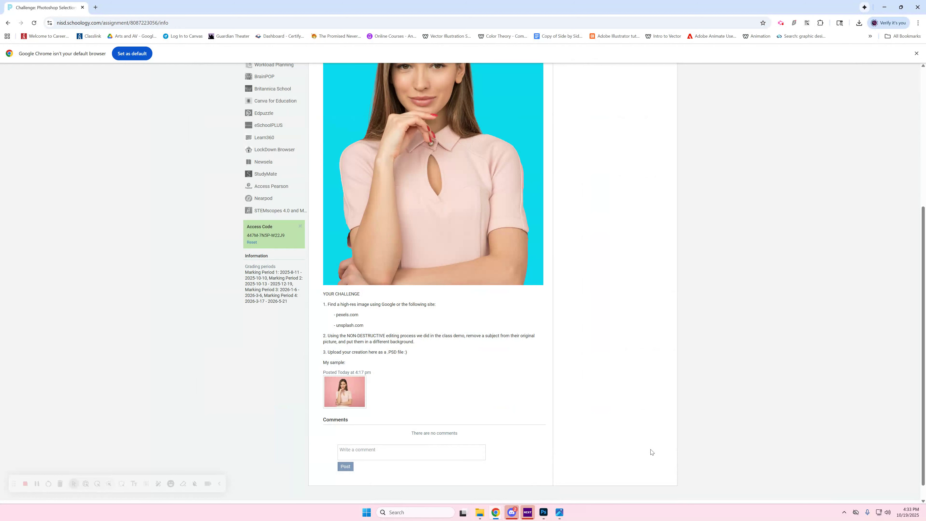
scroll(649, 453, "up", 6)
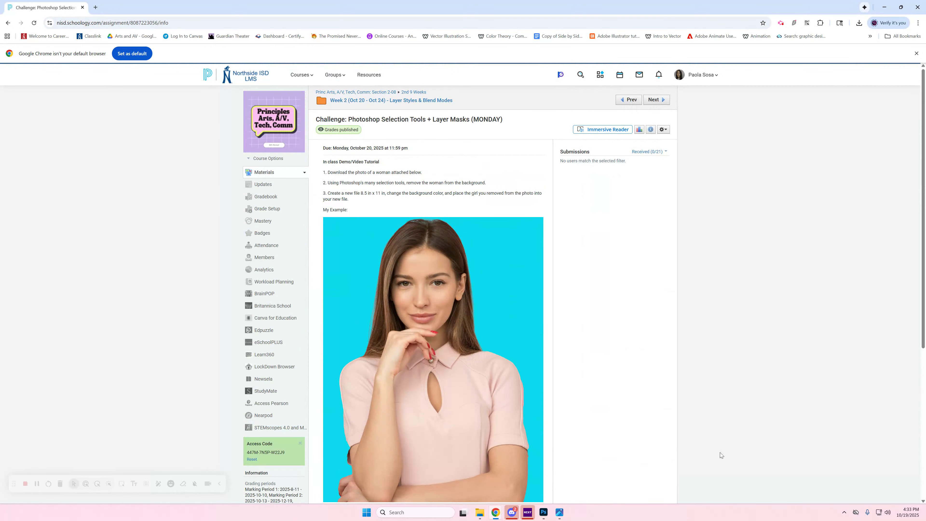